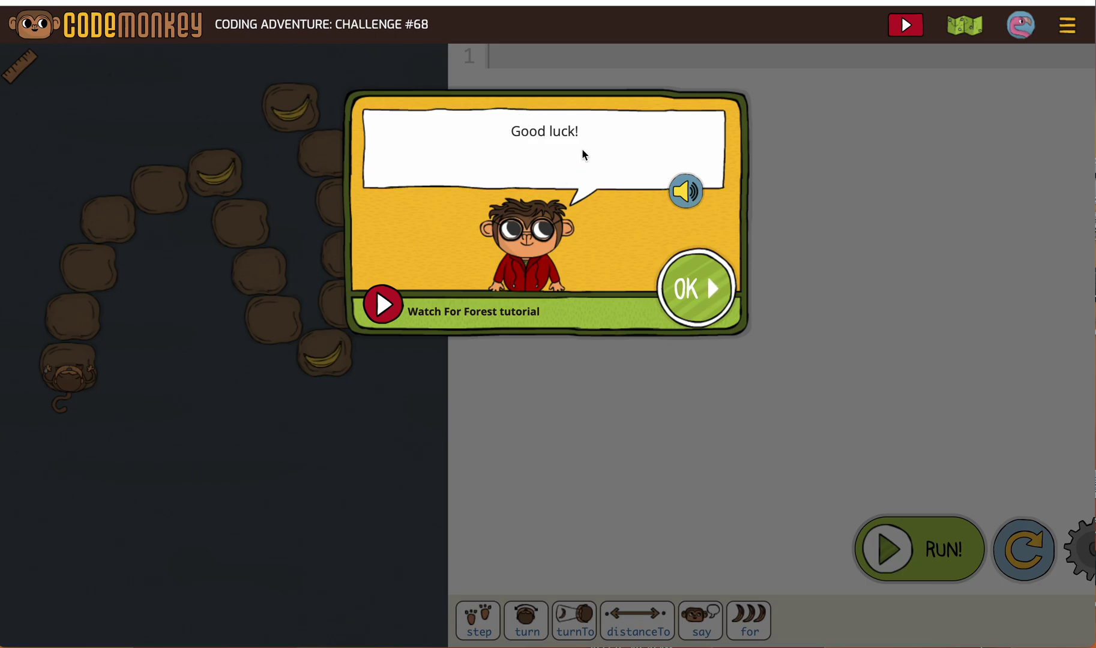
# Close the 'Good luck!' message to reveal the Challenge #68 map and editor
pyautogui.click(700, 288)
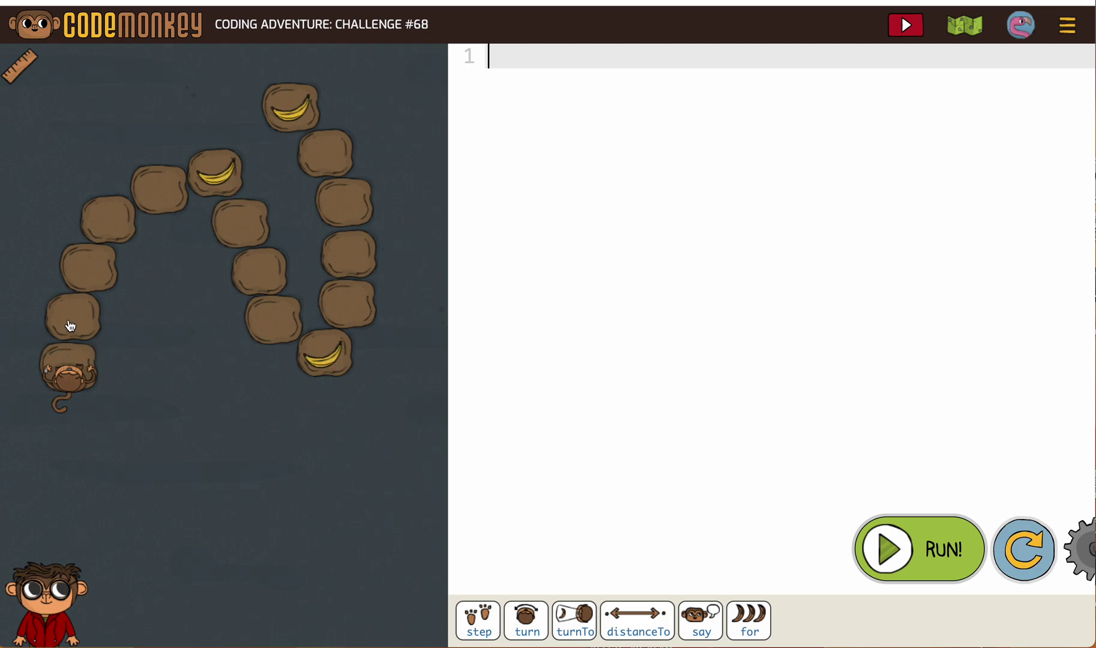
# Write the loop header 'for i in islands' and remove the '# Your code here' placeholder
pyautogui.click(753, 634)
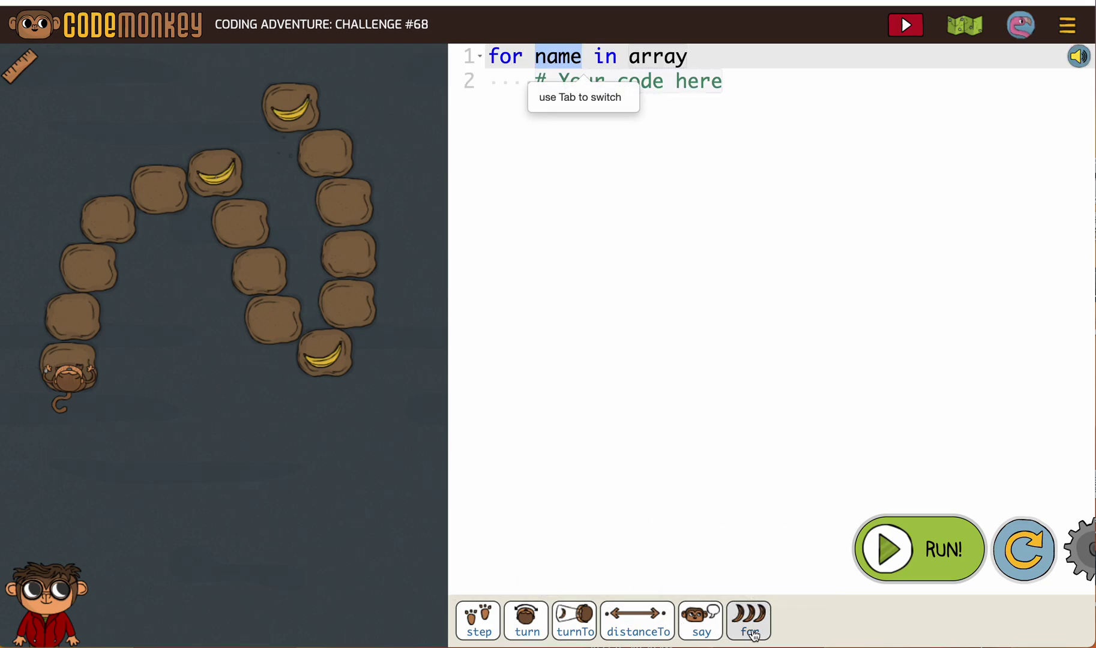
pyautogui.write('i')
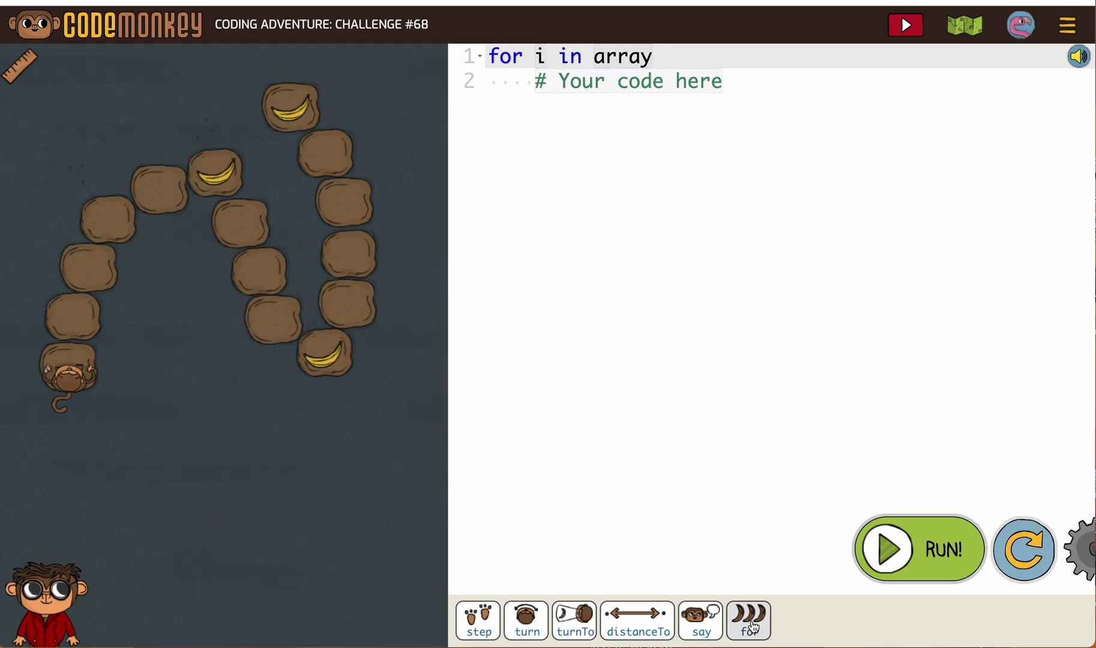
pyautogui.press('Tab')
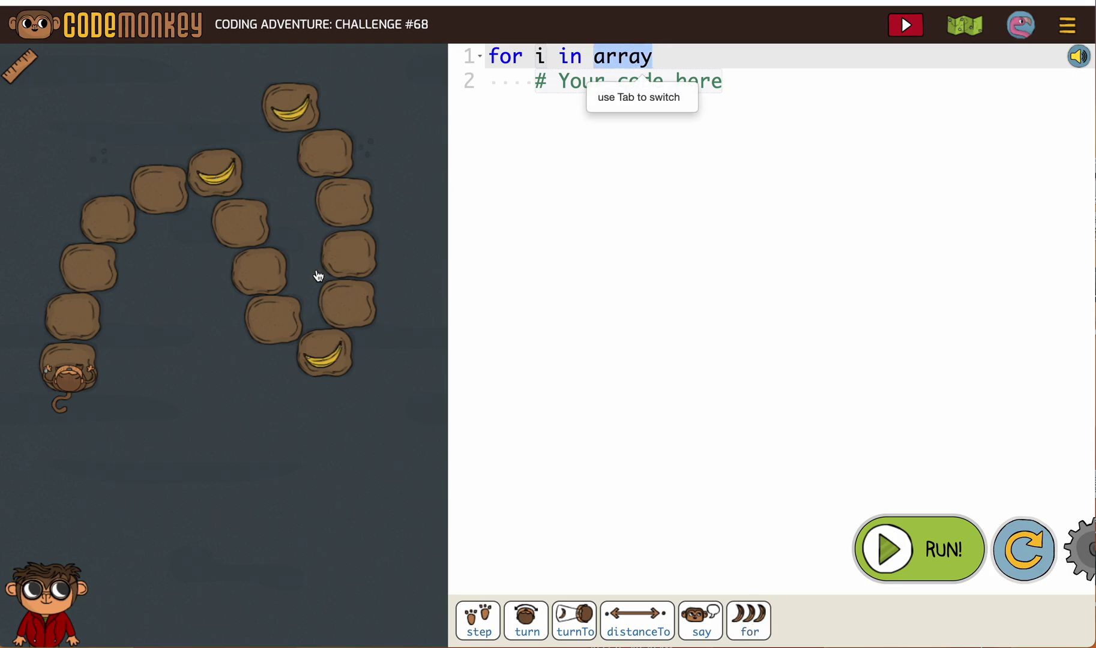
pyautogui.write('islands')
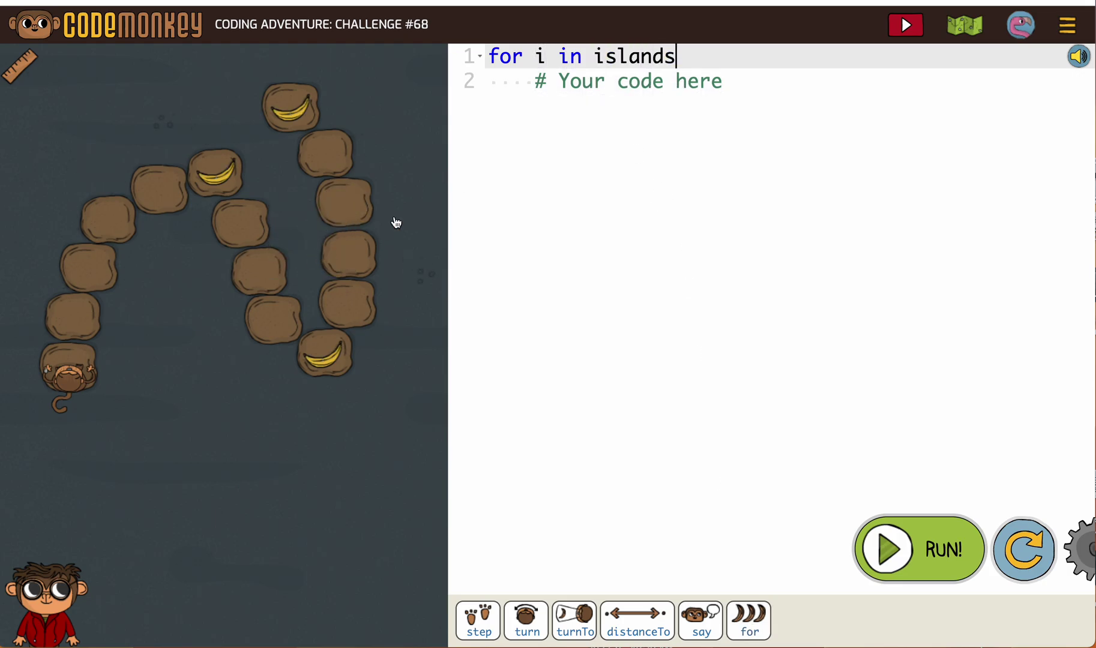
pyautogui.moveTo(726, 81); pyautogui.dragTo(540, 81)
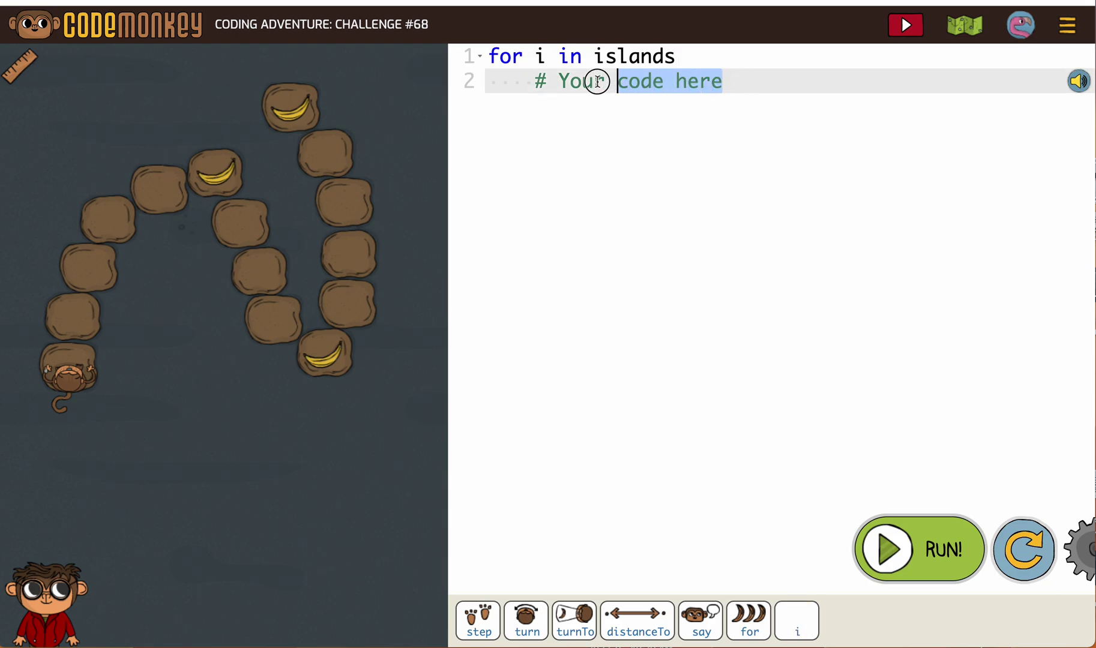
pyautogui.press('BackSpace')
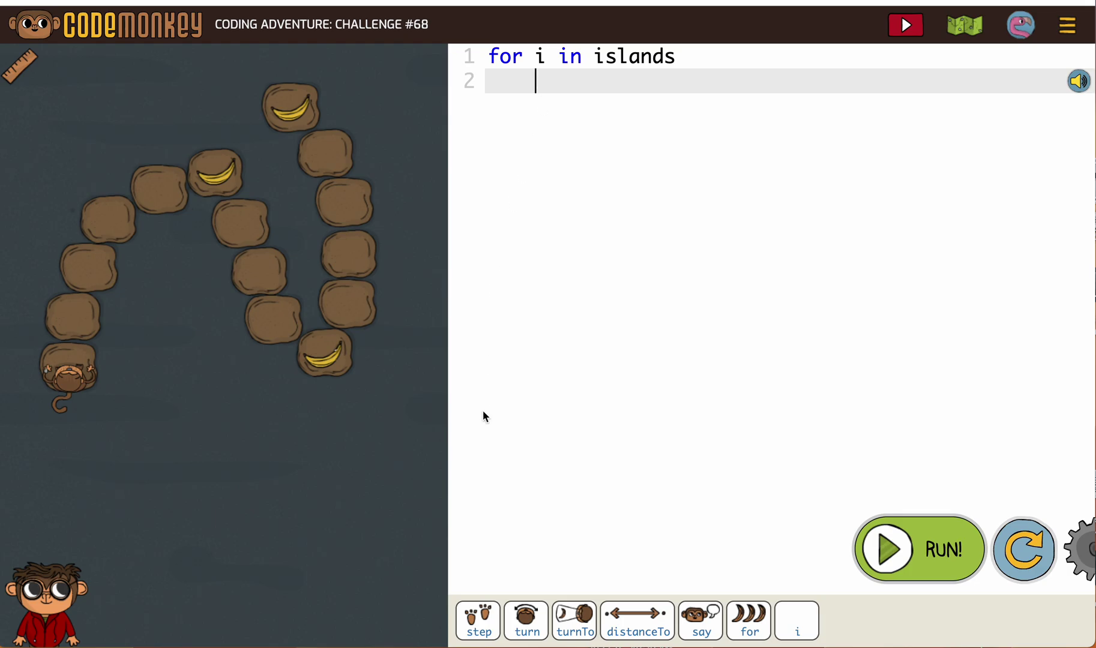
# Add 'turnTo i' and 'step distanceTo i' as the loop body
pyautogui.click(576, 632)
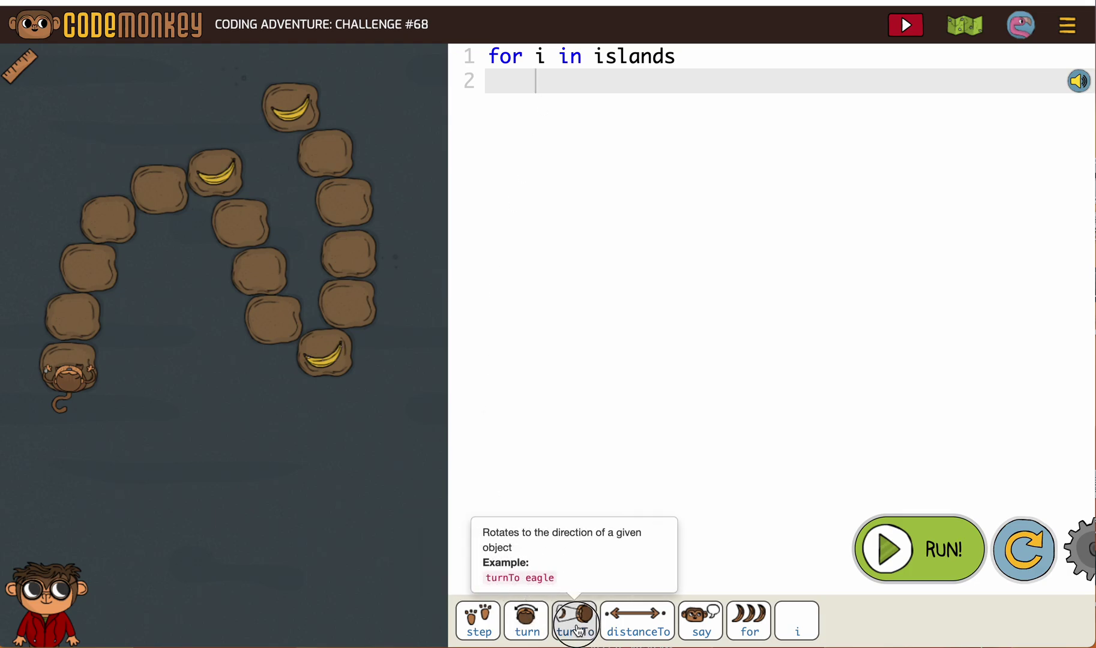
pyautogui.click(795, 628)
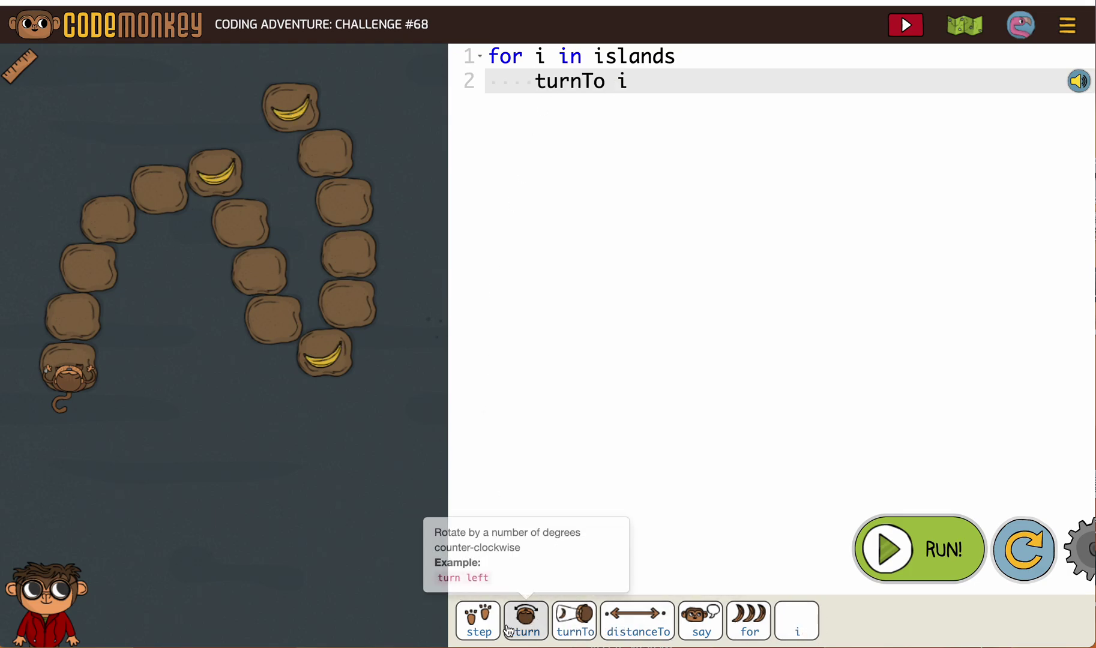
pyautogui.click(474, 630)
pyautogui.click(628, 630)
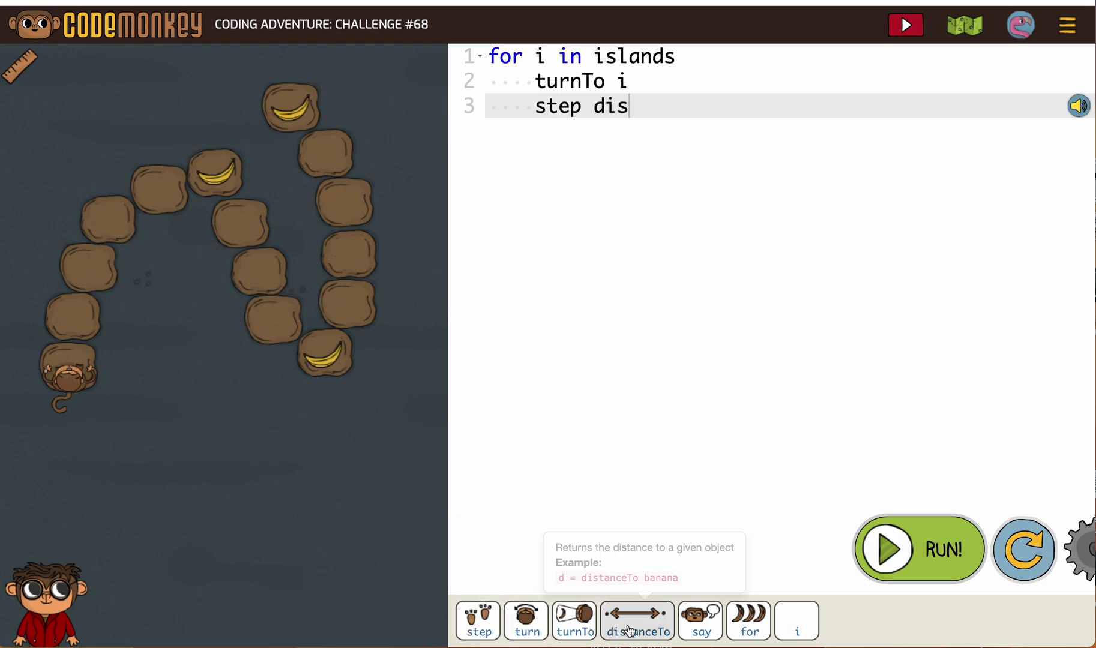
pyautogui.click(797, 632)
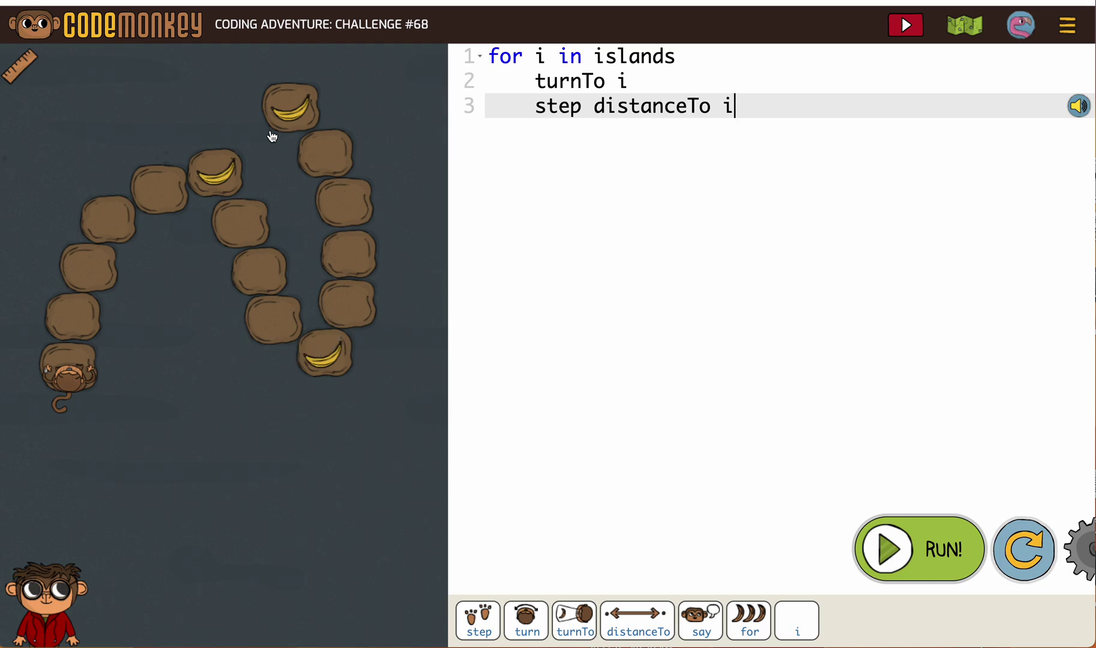
# Run the three-line program so the monkey hops across the islands to the bananas
pyautogui.click(899, 556)
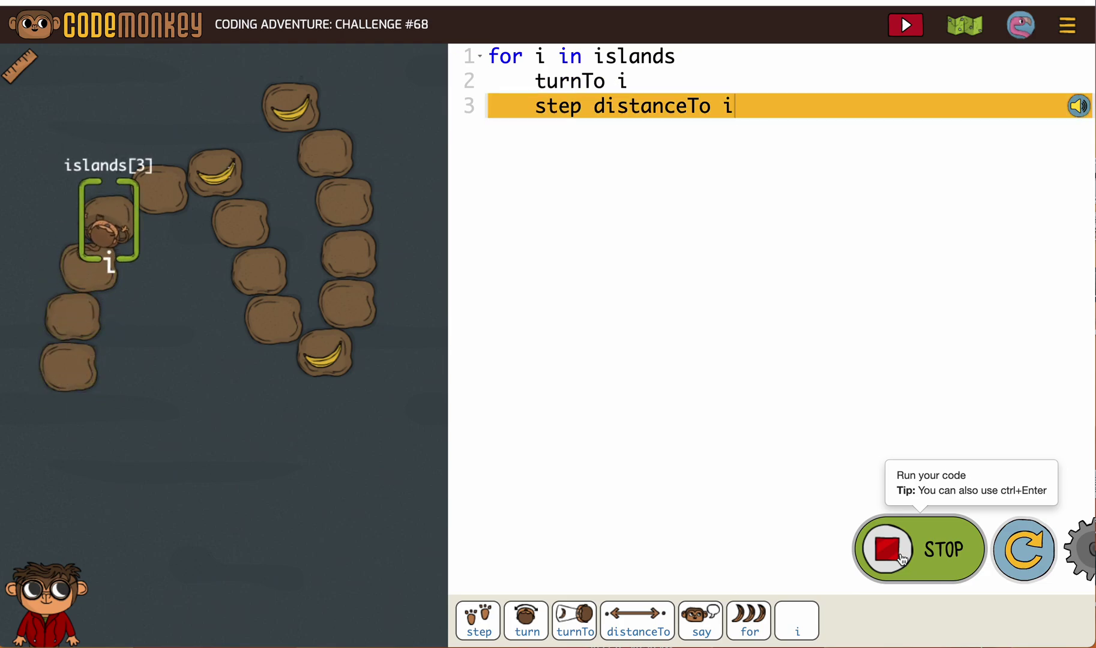